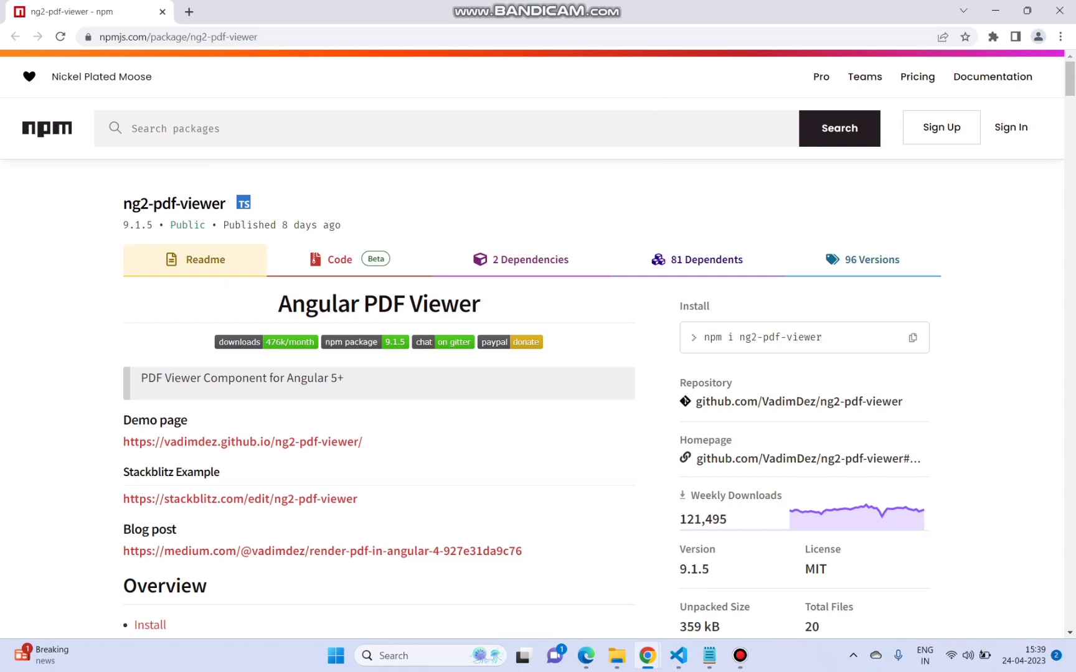
pyautogui.scroll(-1, 538, 344)
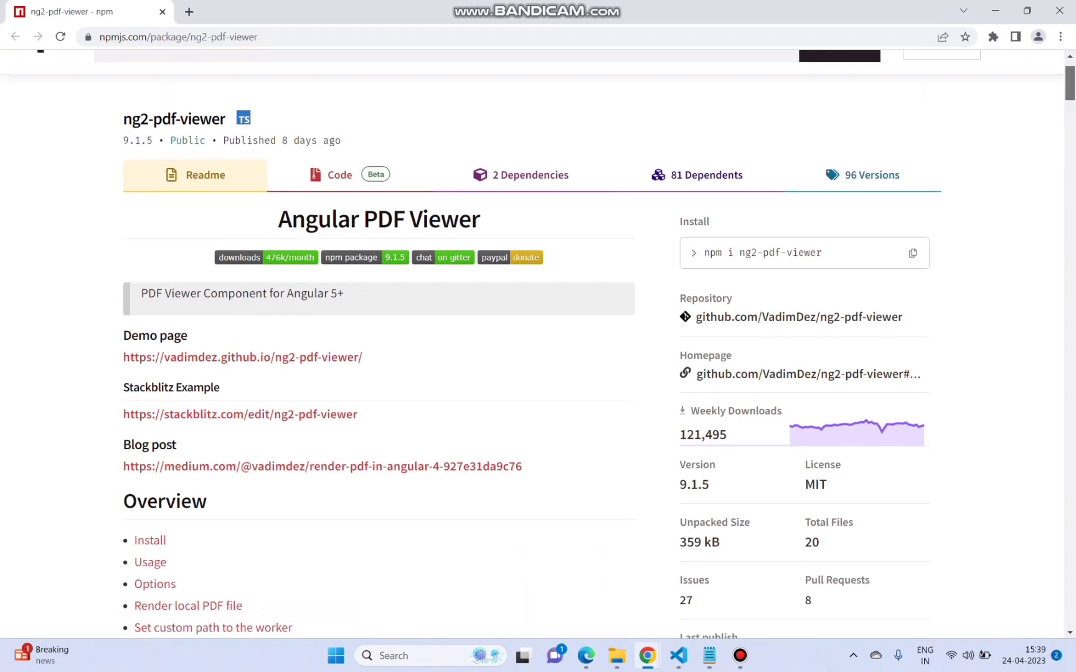
pyautogui.scroll(-1, 538, 344)
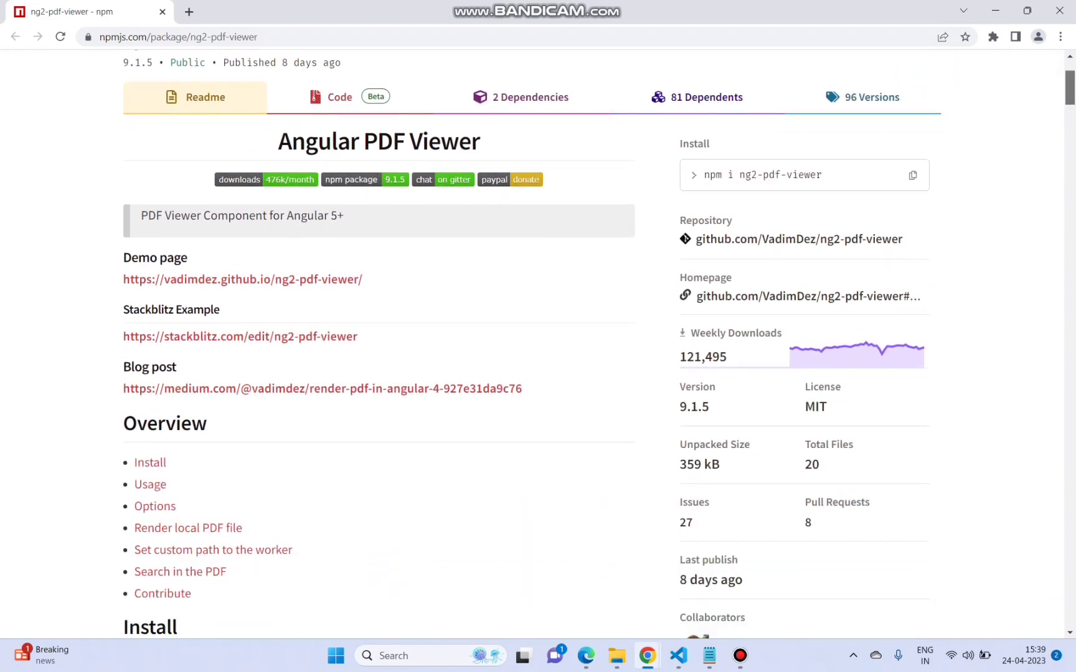
pyautogui.scroll(-4, 538, 343)
pyautogui.scroll(-2, 538, 343)
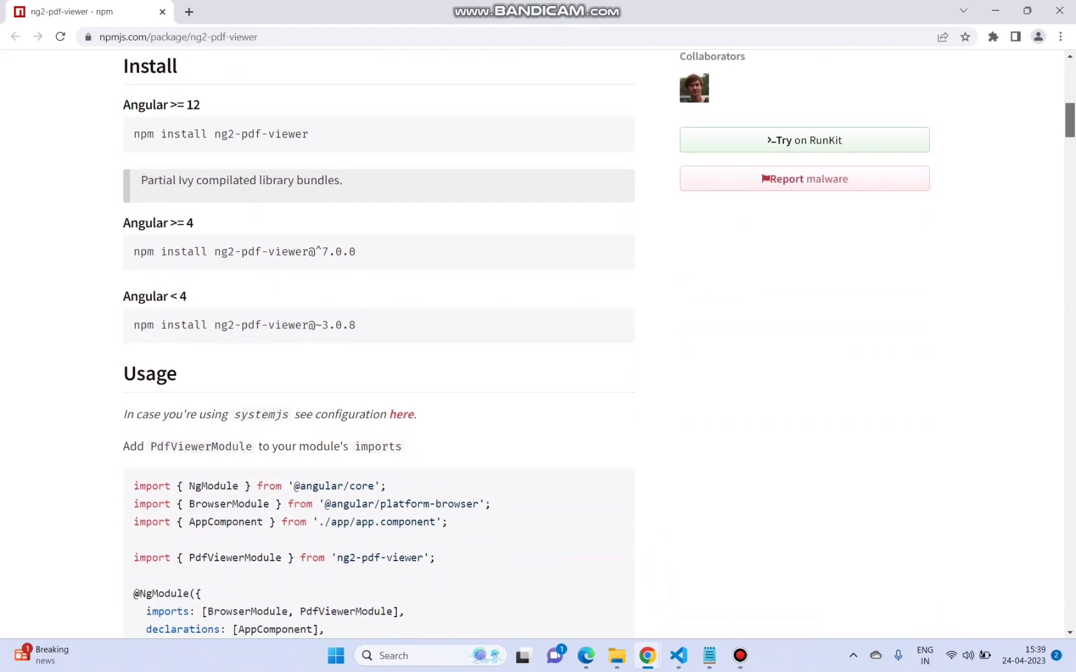
pyautogui.scroll(-1, 539, 343)
pyautogui.scroll(-2, 538, 344)
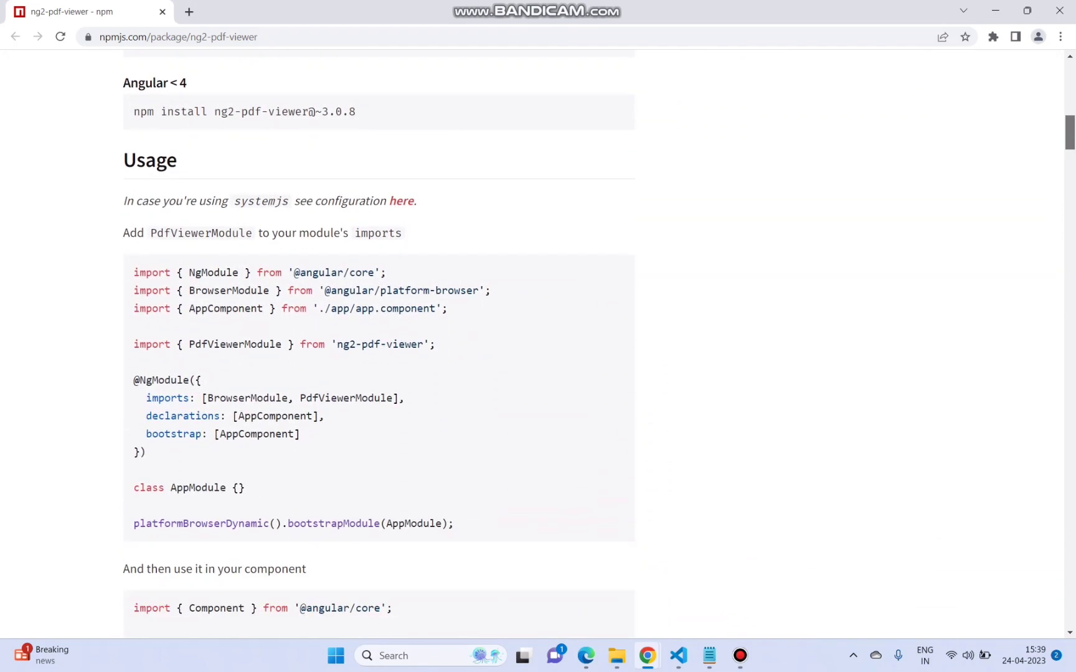
pyautogui.scroll(6, 539, 344)
pyautogui.scroll(4, 538, 345)
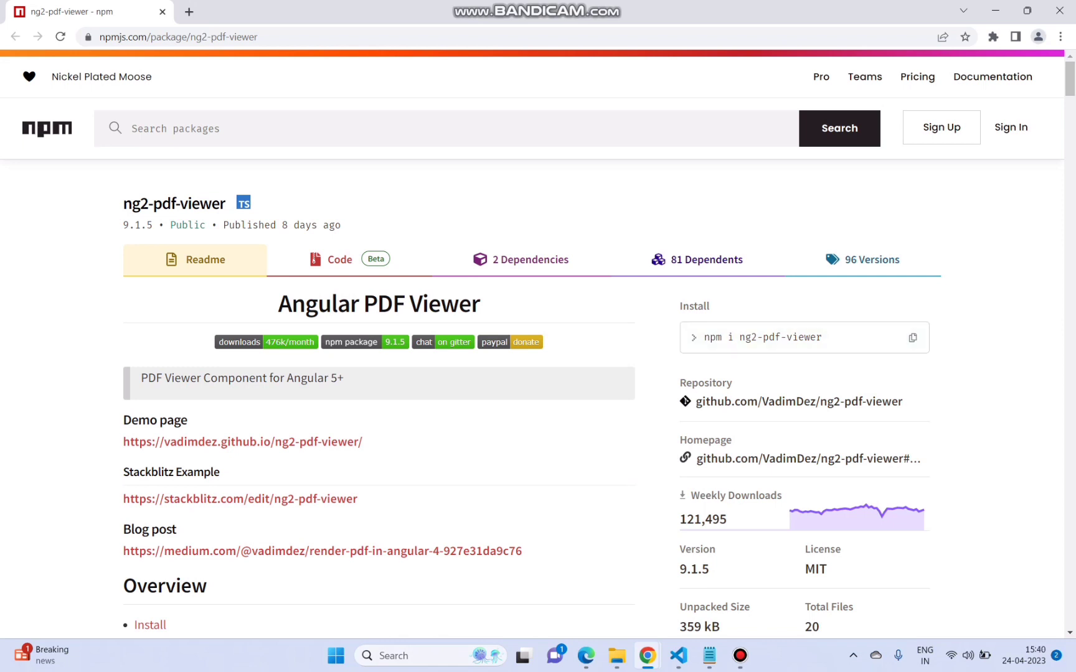
pyautogui.scroll(-5, 538, 344)
pyautogui.scroll(-4, 538, 344)
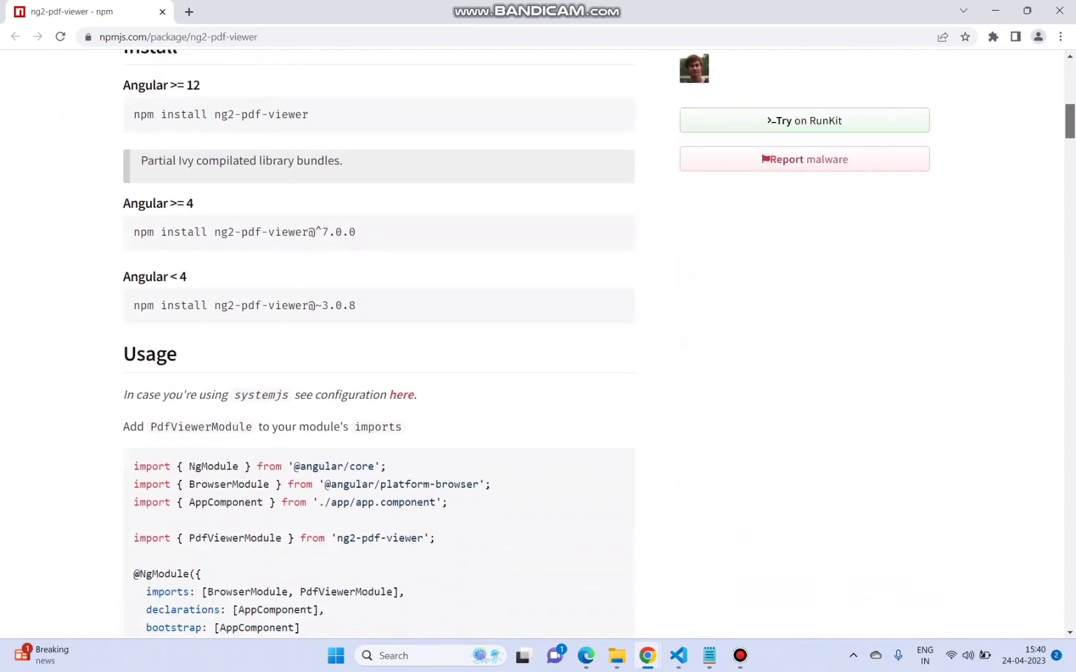
pyautogui.scroll(-1, 538, 344)
pyautogui.scroll(-1, 538, 344)
pyautogui.scroll(-1, 538, 343)
pyautogui.scroll(-1, 538, 344)
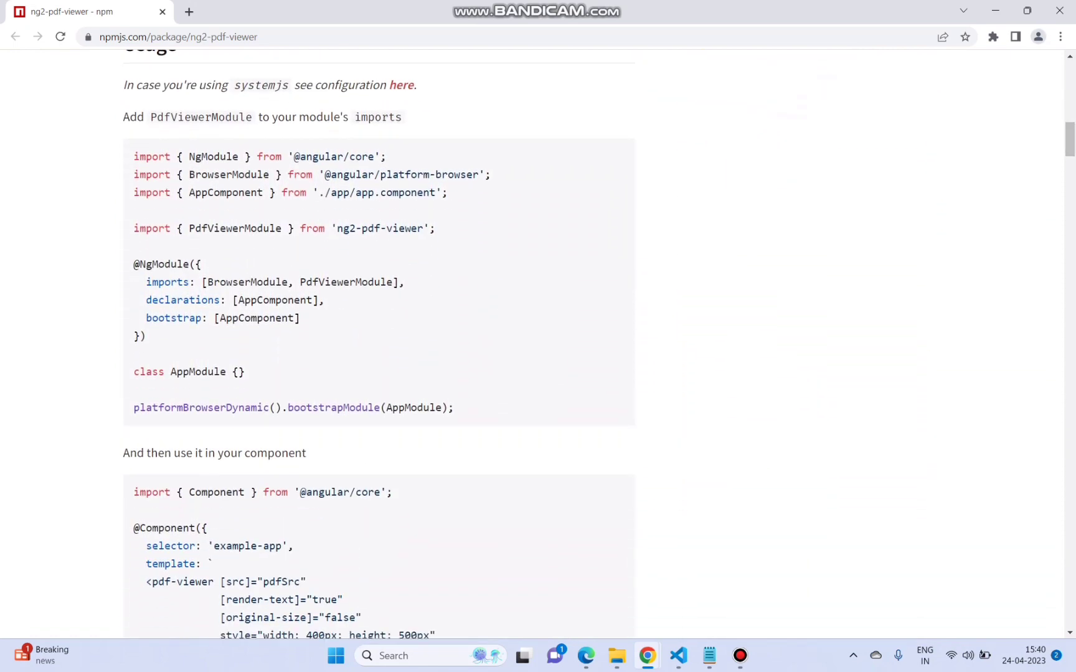
# Select the import { PdfViewerModule } from 'ng2-pdf-viewer'; line in the README example.
pyautogui.moveTo(435, 229); pyautogui.dragTo(168, 229)
pyautogui.moveTo(435, 228); pyautogui.dragTo(133, 228)
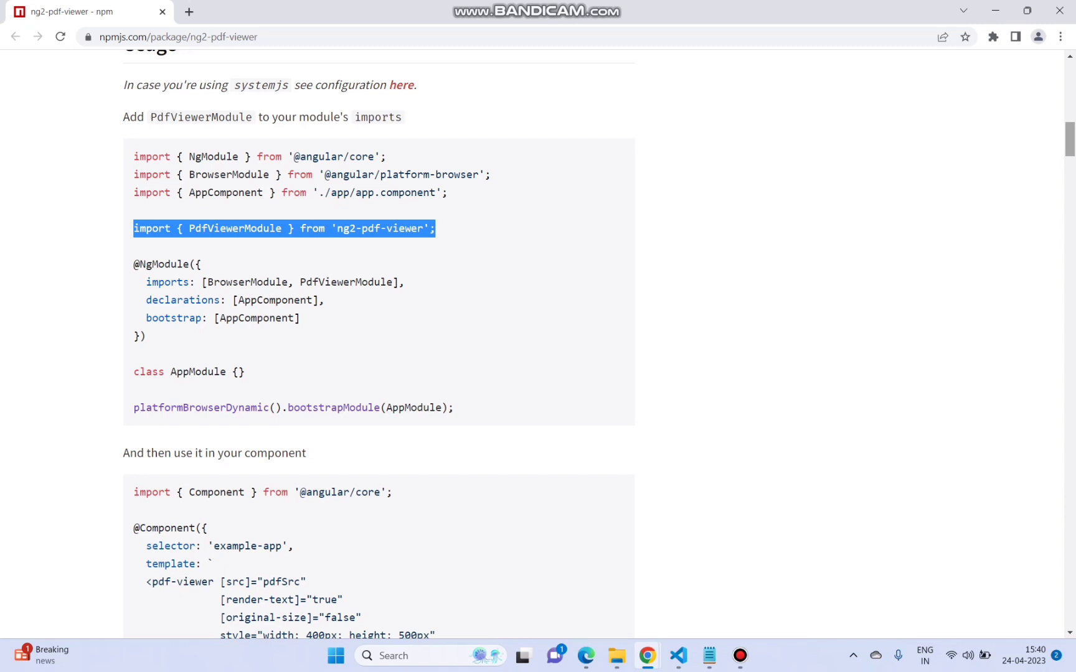
pyautogui.scroll(-3, 538, 336)
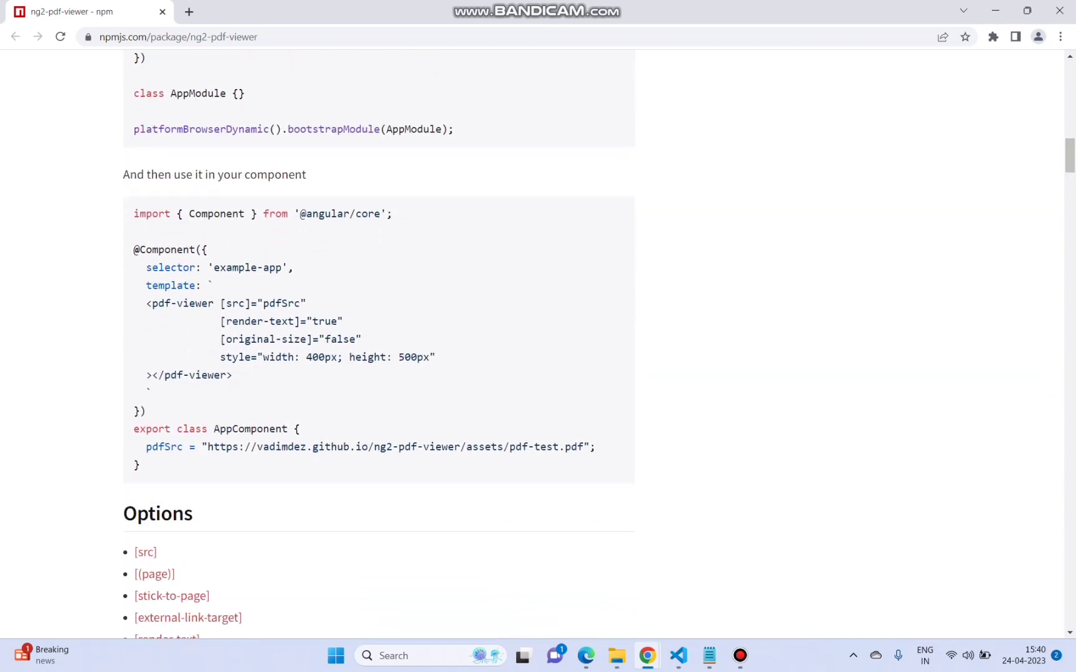
# Select the <pdf-viewer> template markup in the ng2-pdf-viewer README.
pyautogui.moveTo(140, 302); pyautogui.dragTo(232, 376)
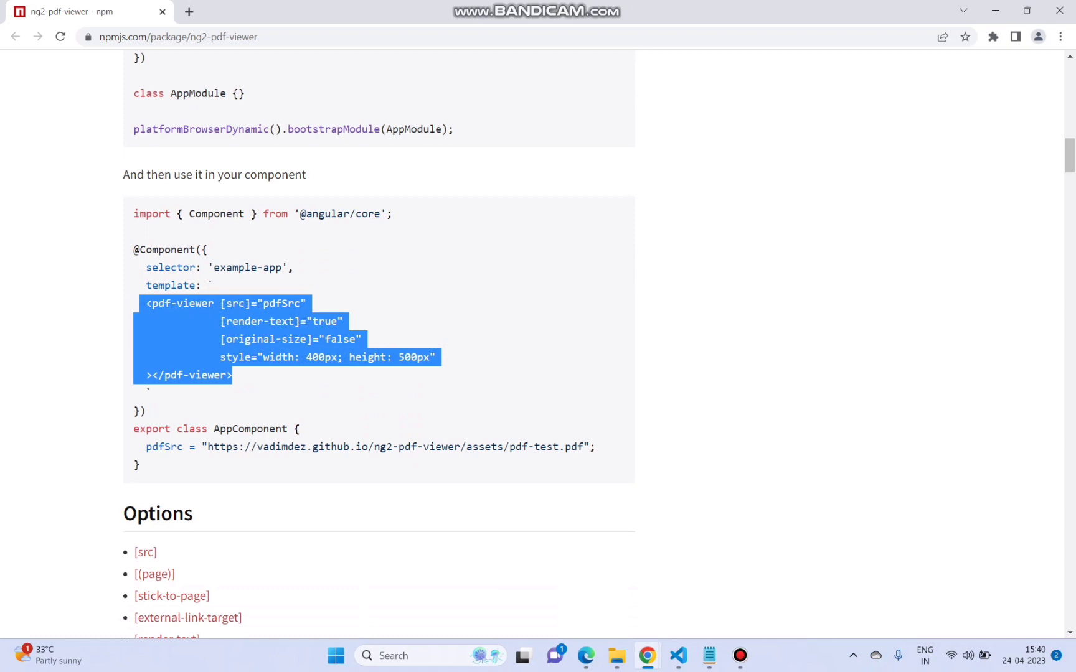
pyautogui.click(740, 655)
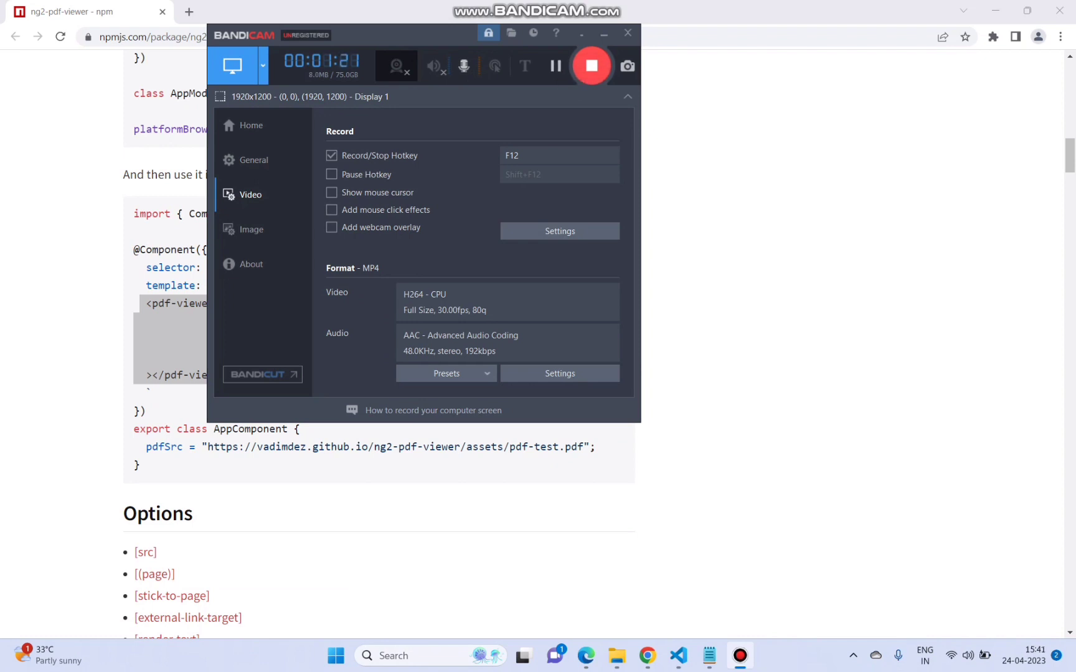
pyautogui.click(604, 33)
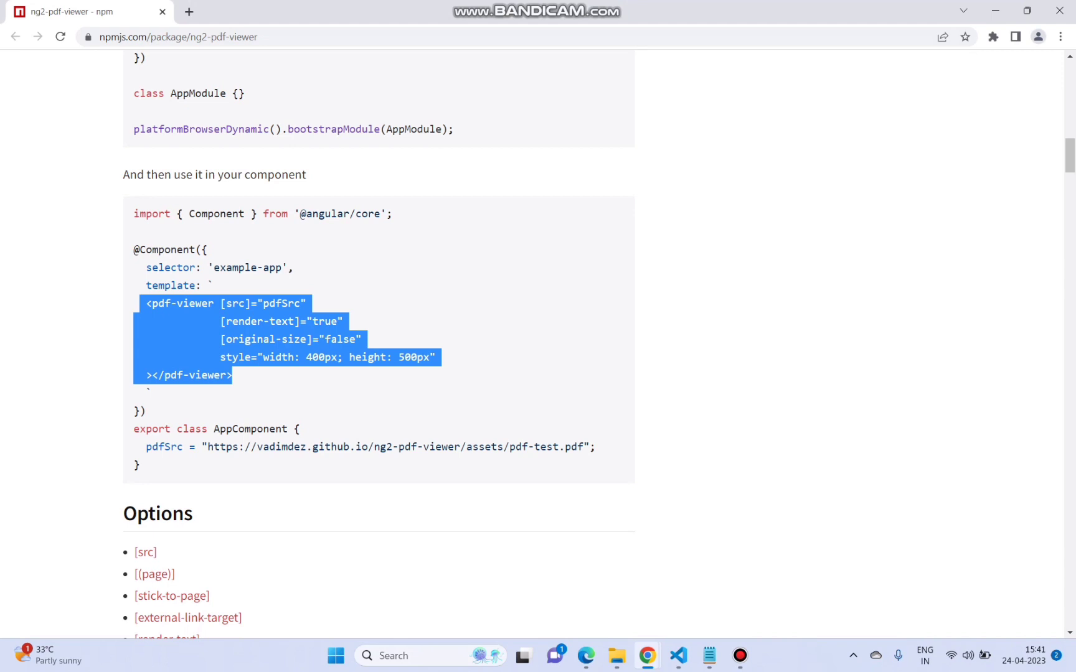
# Select the pdfSrc assignment line and the test PDF URL in the README.
pyautogui.moveTo(146, 447)
pyautogui.mouseDown()
pyautogui.moveTo(140, 464)
pyautogui.moveTo(597, 447)
pyautogui.mouseUp()
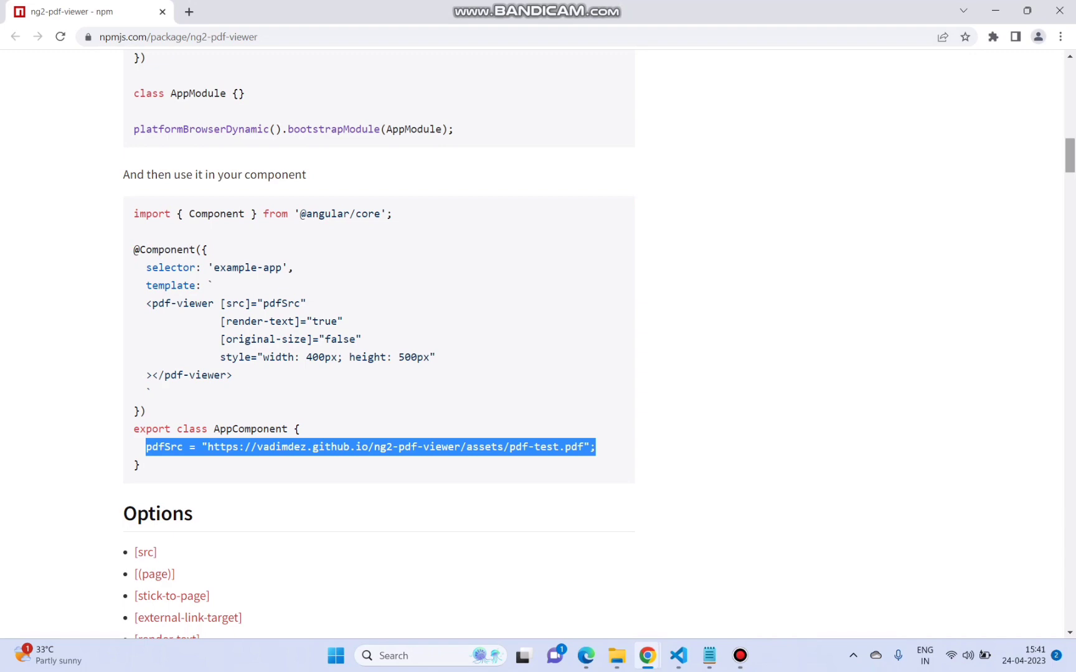
pyautogui.scroll(-1, 378, 336)
pyautogui.scroll(-3, 379, 336)
pyautogui.scroll(-3, 378, 336)
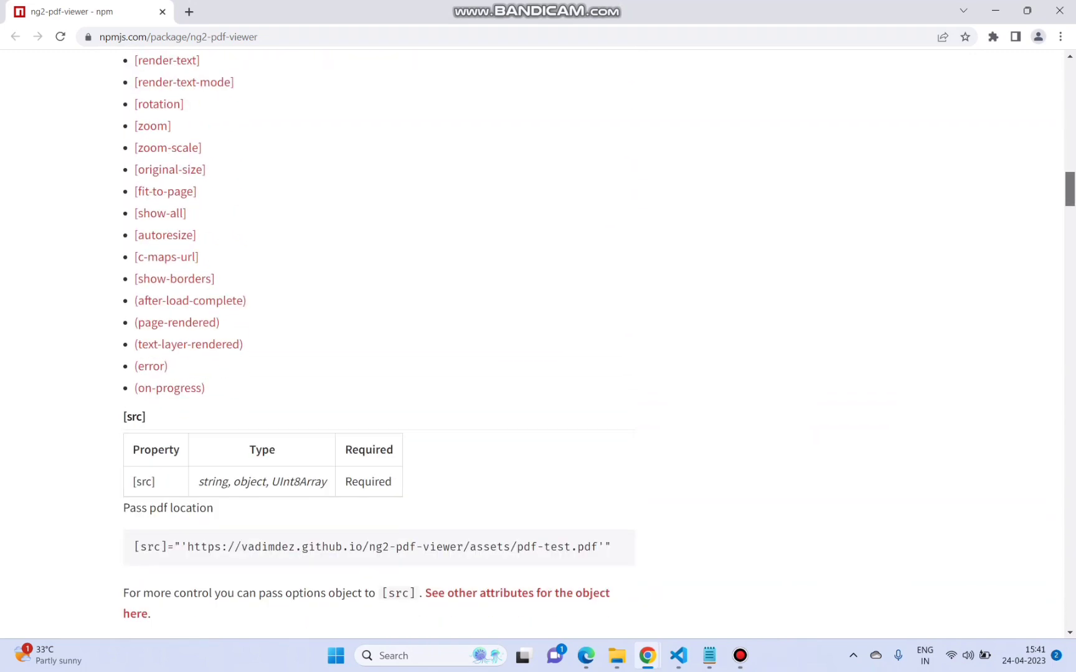
pyautogui.scroll(-4, 378, 336)
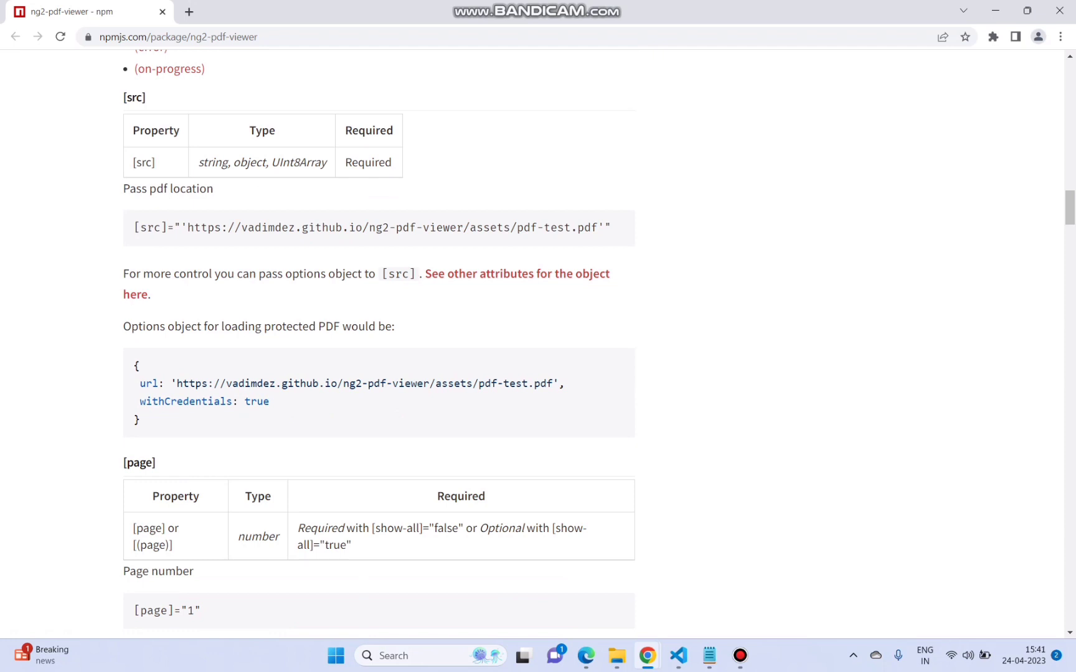
pyautogui.moveTo(187, 227); pyautogui.dragTo(611, 227)
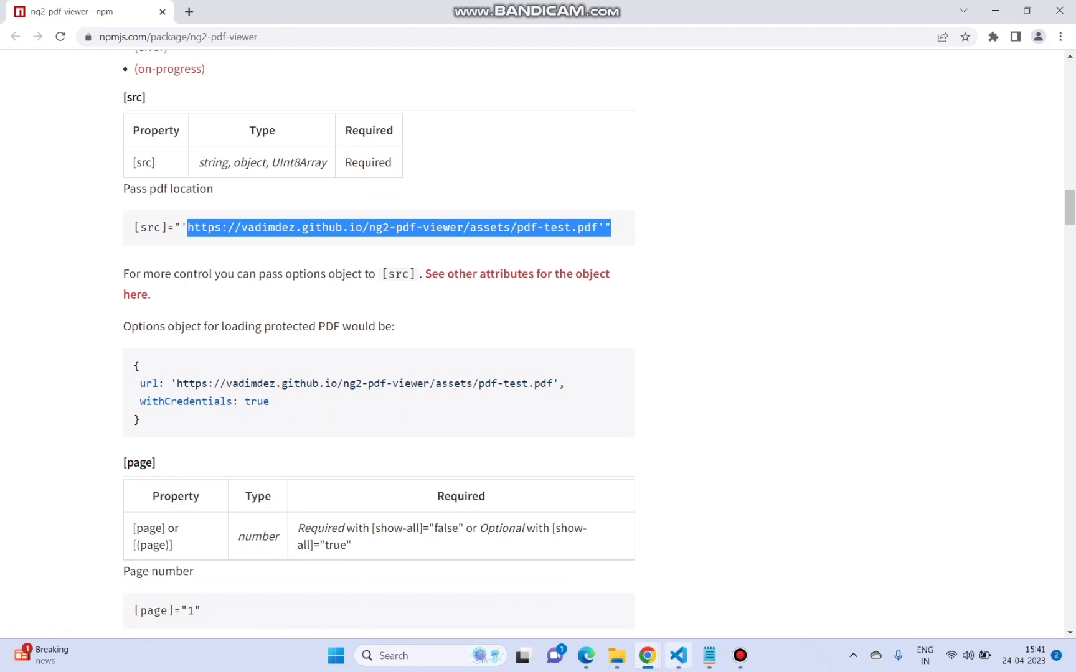
pyautogui.click(677, 580)
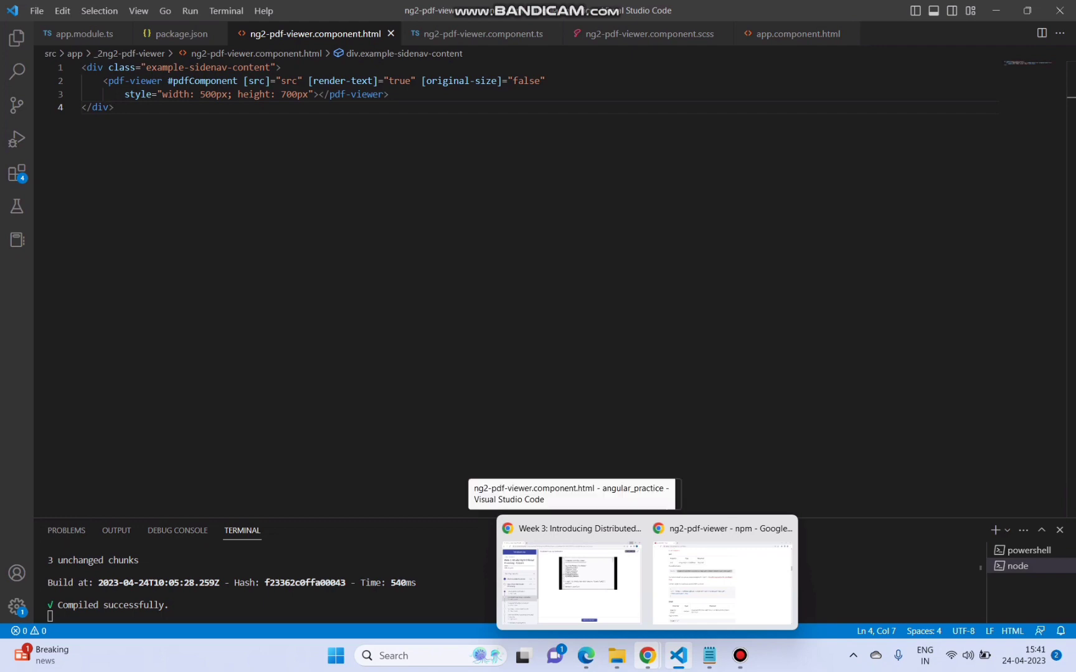
# Copy the ng2-pdf-viewer install command from its npm package page.
pyautogui.click(720, 581)
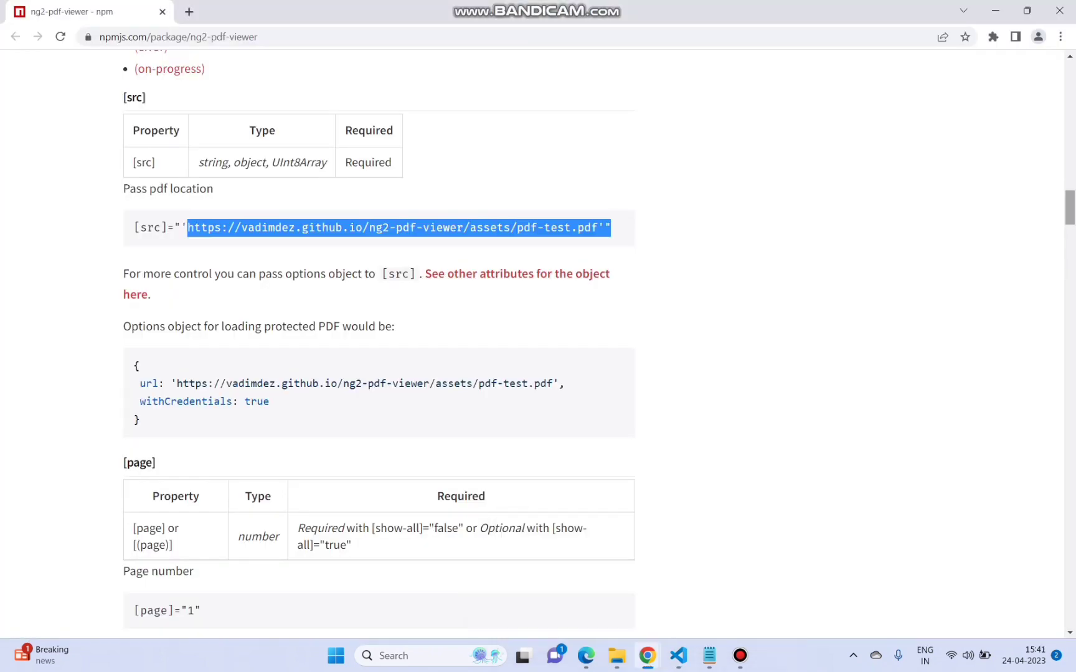
pyautogui.scroll(20, 538, 336)
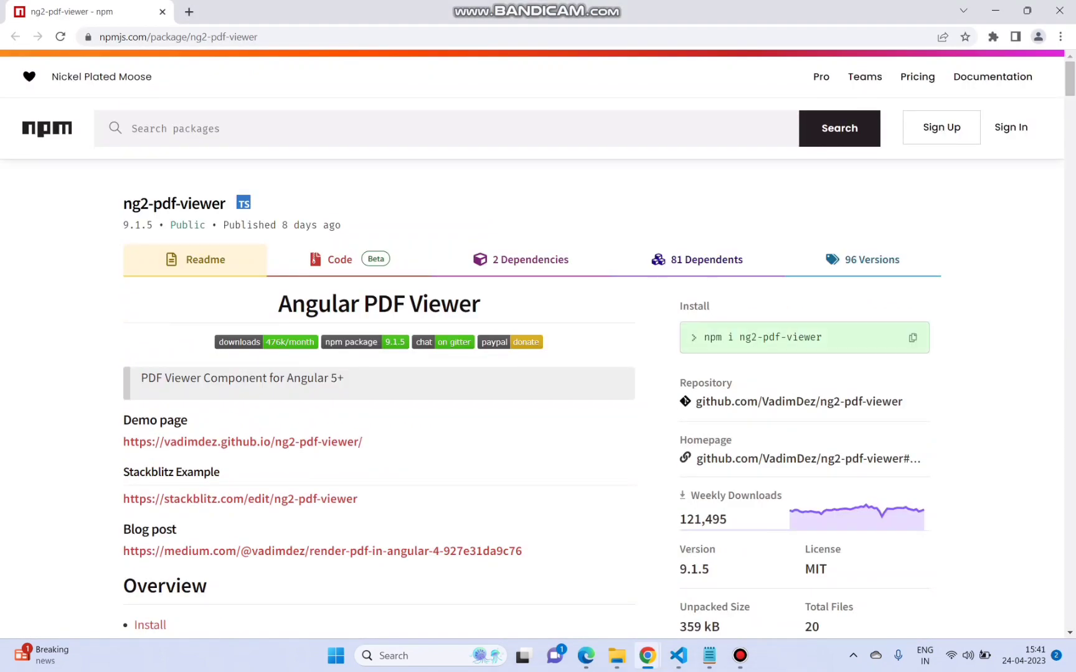
pyautogui.click(798, 337)
pyautogui.moveTo(678, 656)
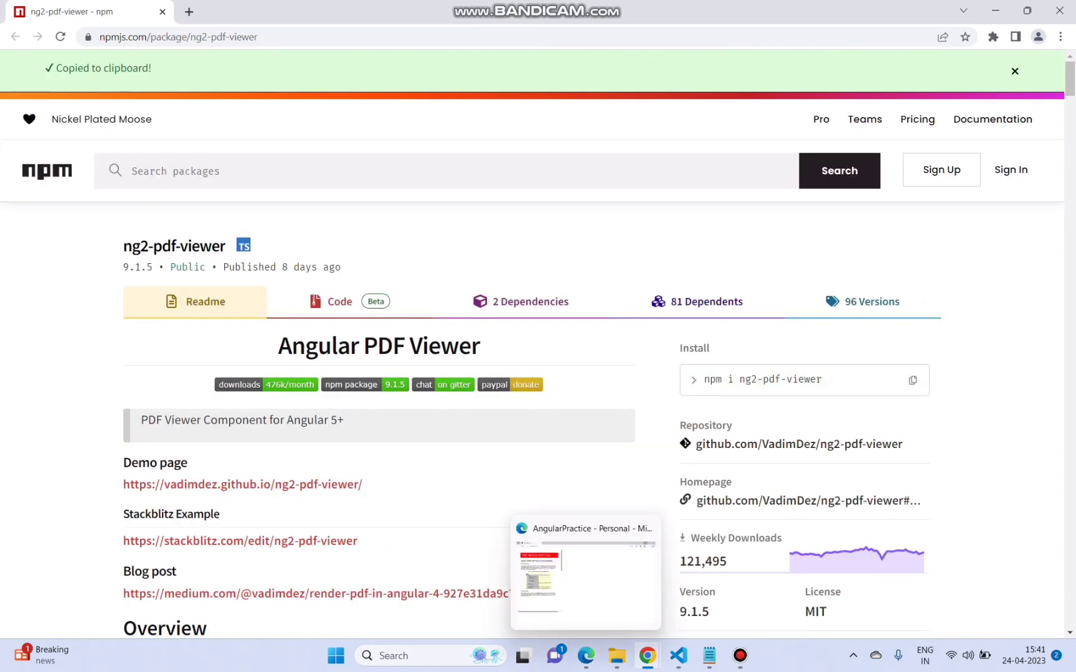
pyautogui.click(677, 655)
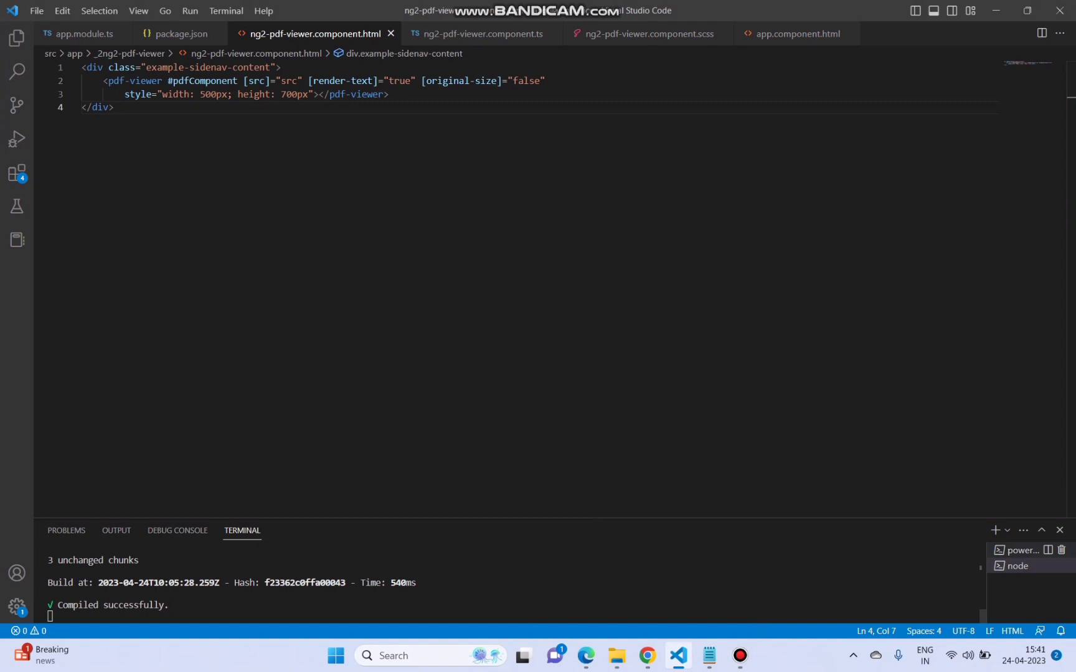
# Paste the install command into the terminal, then show the node session's build output.
pyautogui.click(1016, 566)
pyautogui.hotkey('ctrl', 'v')
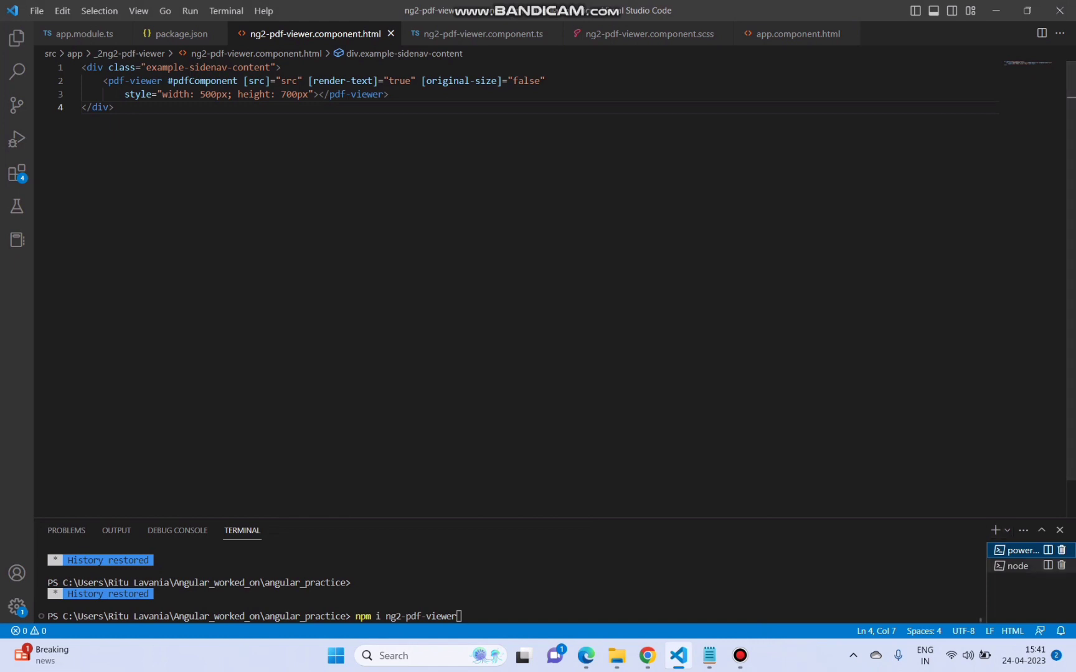
pyautogui.click(1017, 566)
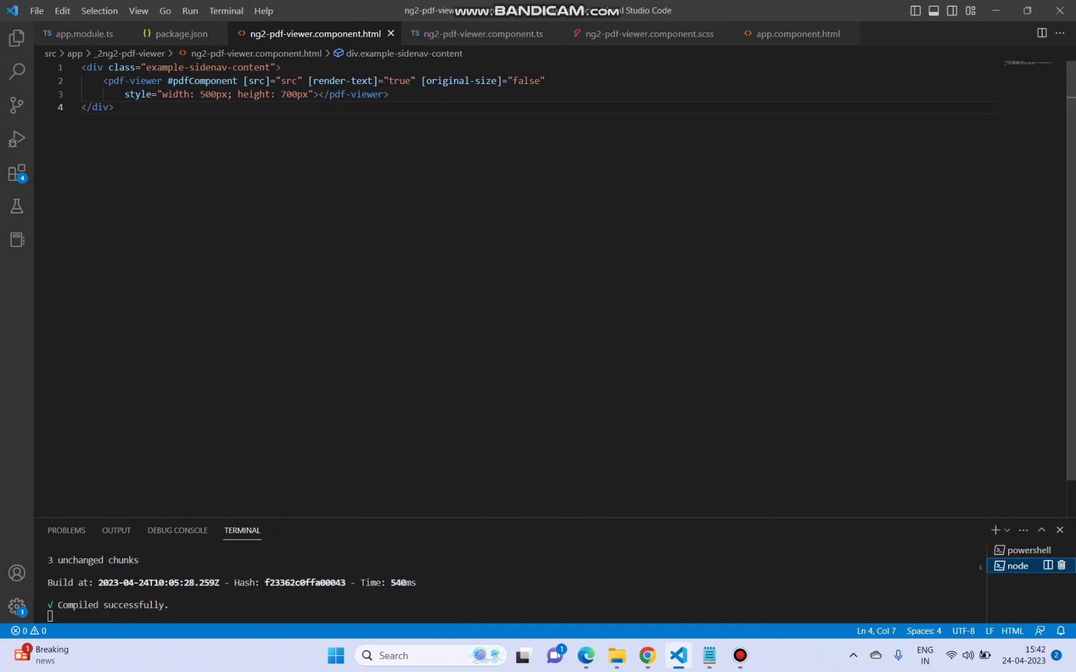
pyautogui.hotkey('ctrl', 'pageup')
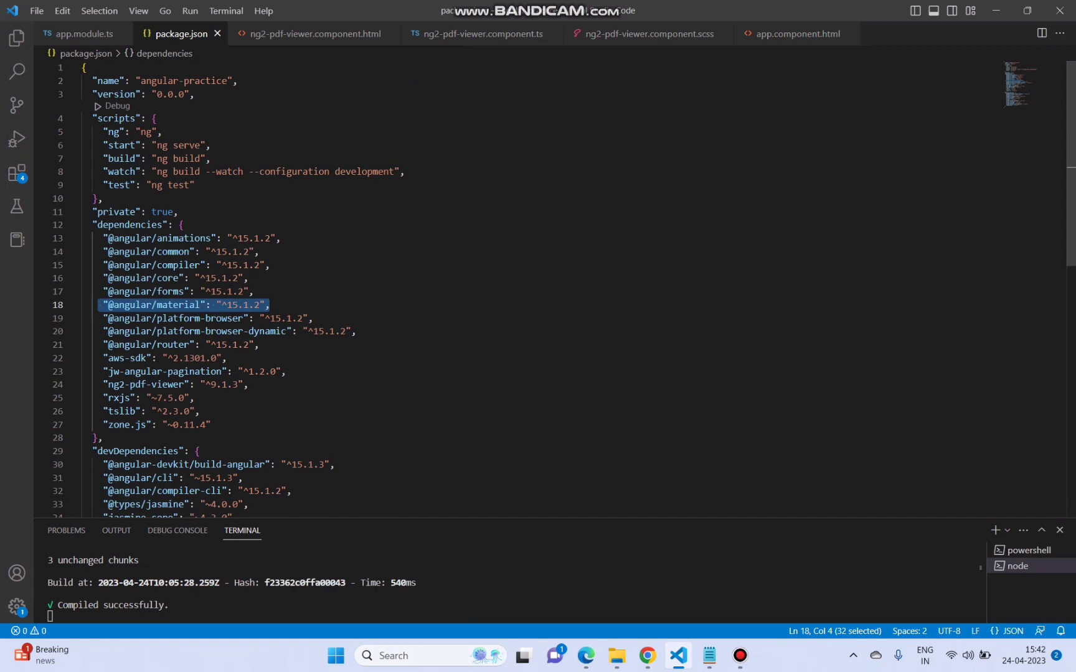
# Highlight the ng2-pdf-viewer dependency in package.json and the PdfViewerModule import in the app module.
pyautogui.moveTo(102, 385); pyautogui.dragTo(250, 384)
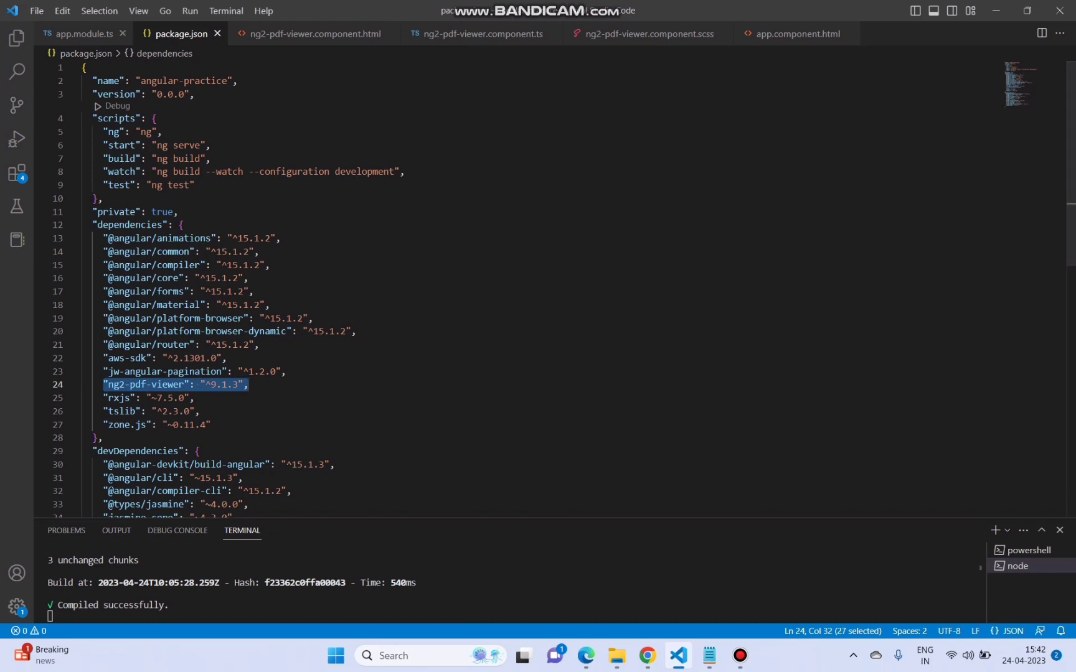
pyautogui.hotkey('ctrl', 'pageup')
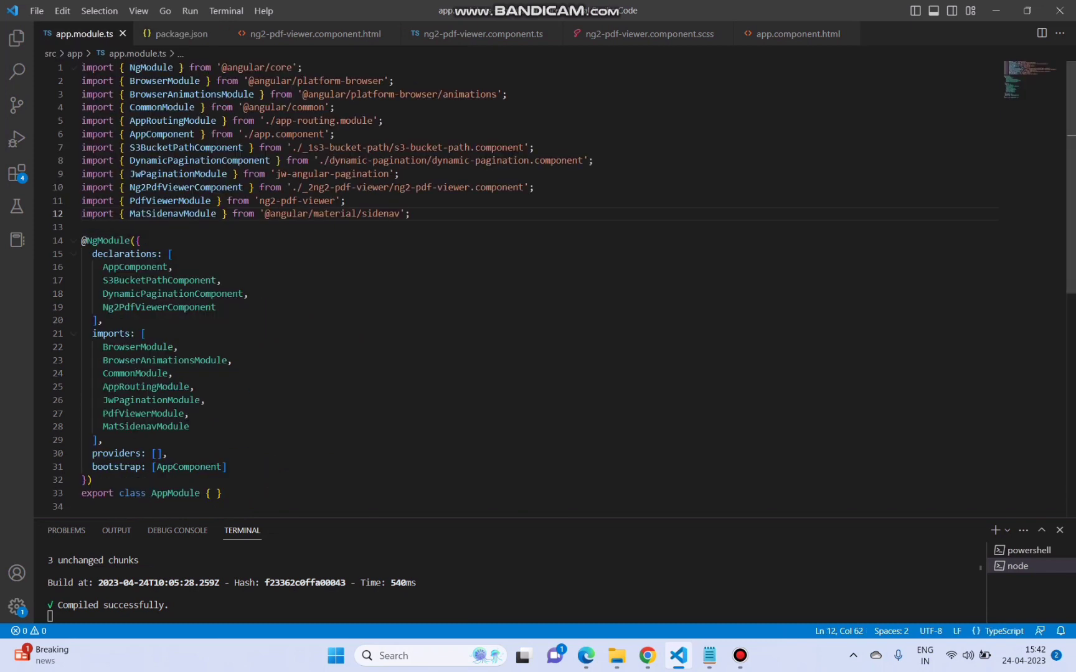
pyautogui.press('Up')
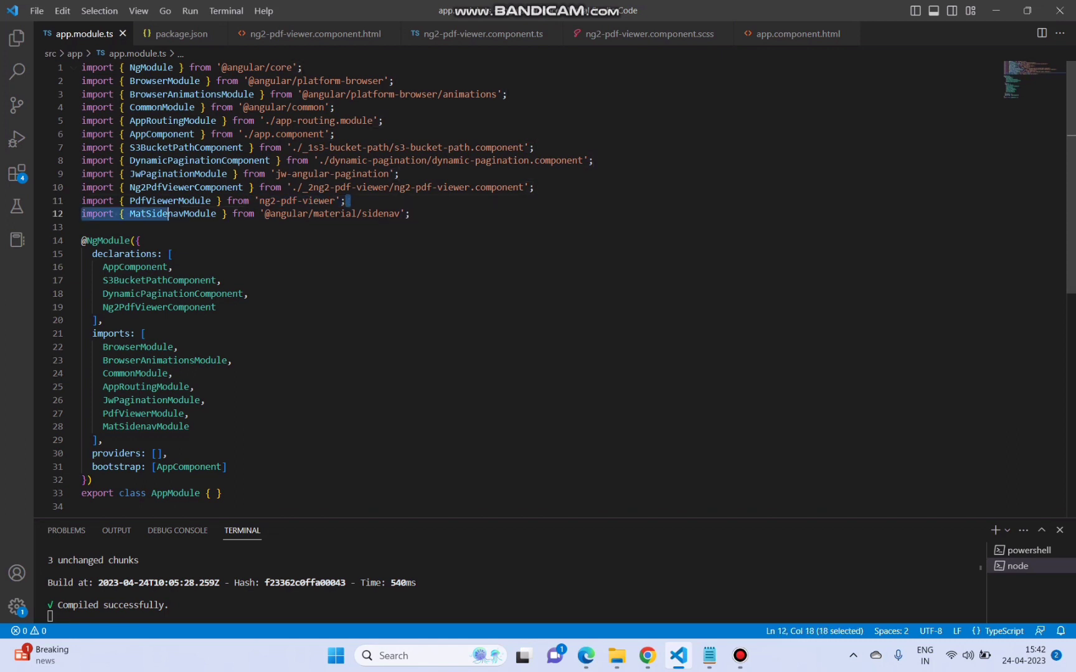
pyautogui.hotkey('shift', 'Home')
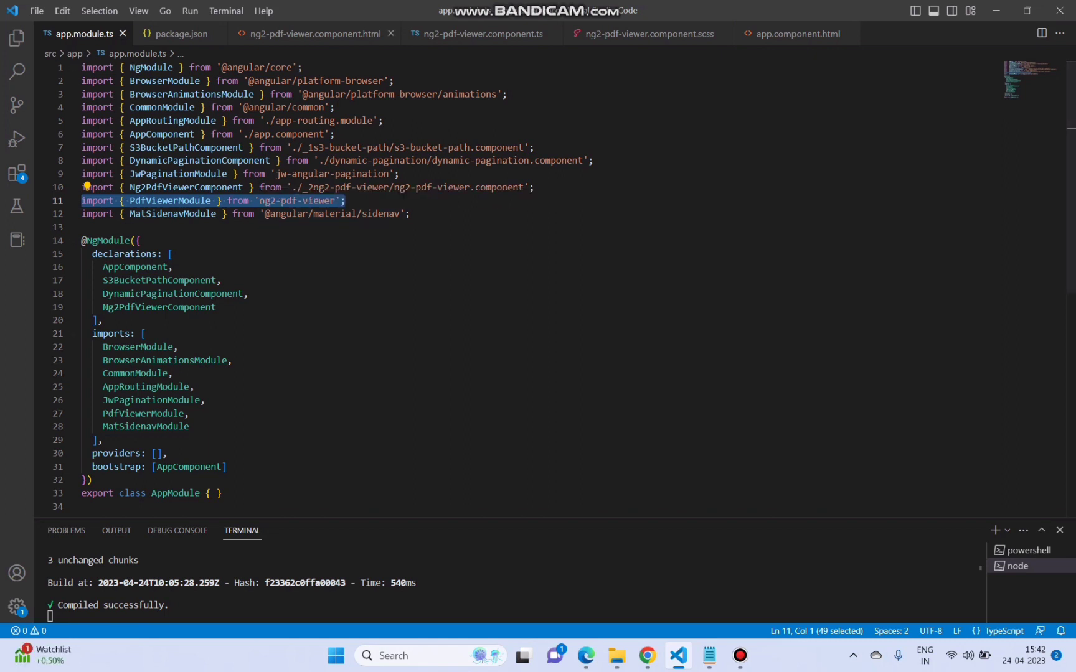
# Select the two-line pdf-viewer element in the component's HTML template.
pyautogui.hotkey('ctrl', 'Tab')
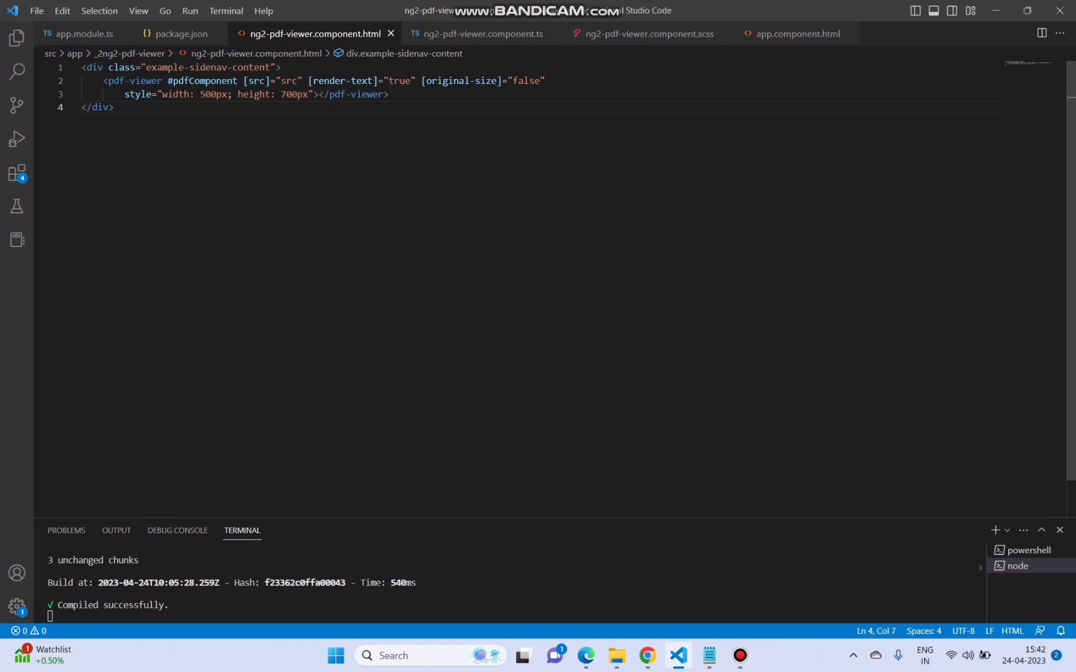
pyautogui.hotkey('shift', 'Up')
pyautogui.hotkey('shift', 'Up')
pyautogui.hotkey('shift', 'Up')
pyautogui.hotkey('shift', 'Home')
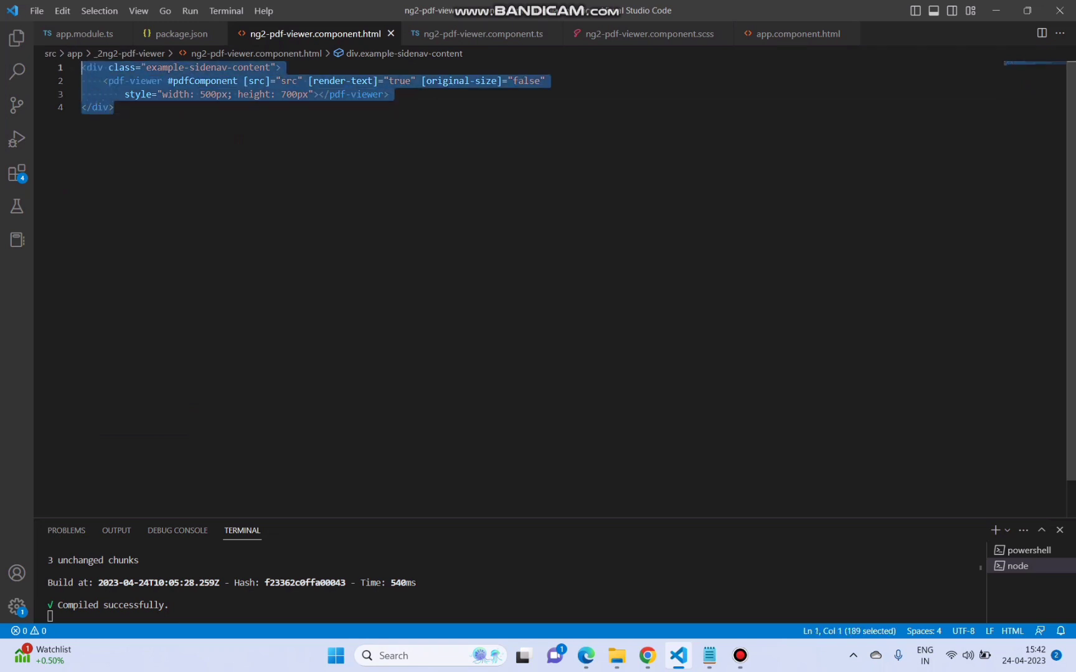
pyautogui.hotkey('shift', 'Down')
pyautogui.hotkey('shift', 'Down')
pyautogui.hotkey('shift', 'Up')
pyautogui.press('Up')
pyautogui.press('Down')
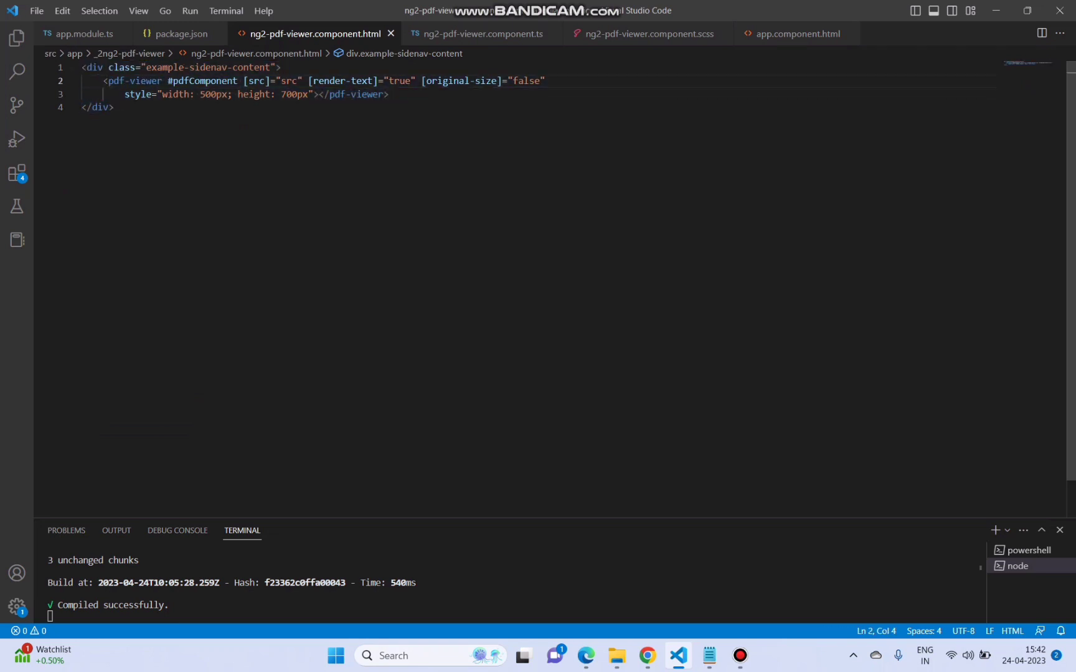
pyautogui.hotkey('shift', 'Down')
pyautogui.hotkey('shift', 'End')
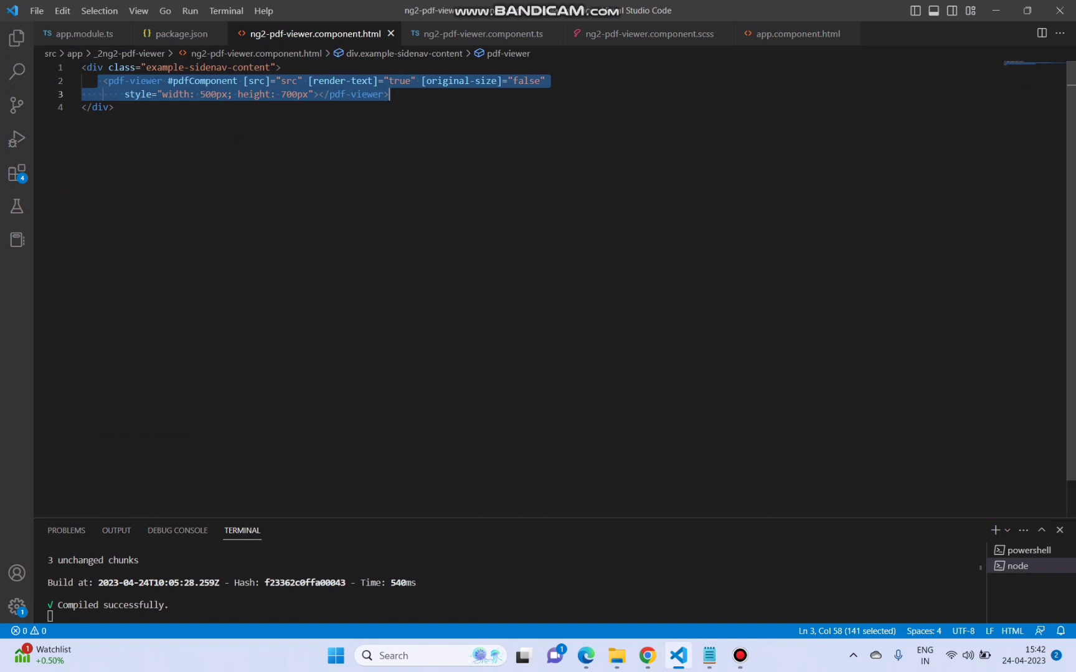
# Point out the closing pdf-viewer tag and select the src value bound to the viewer.
pyautogui.click(471, 80)
pyautogui.click(341, 94)
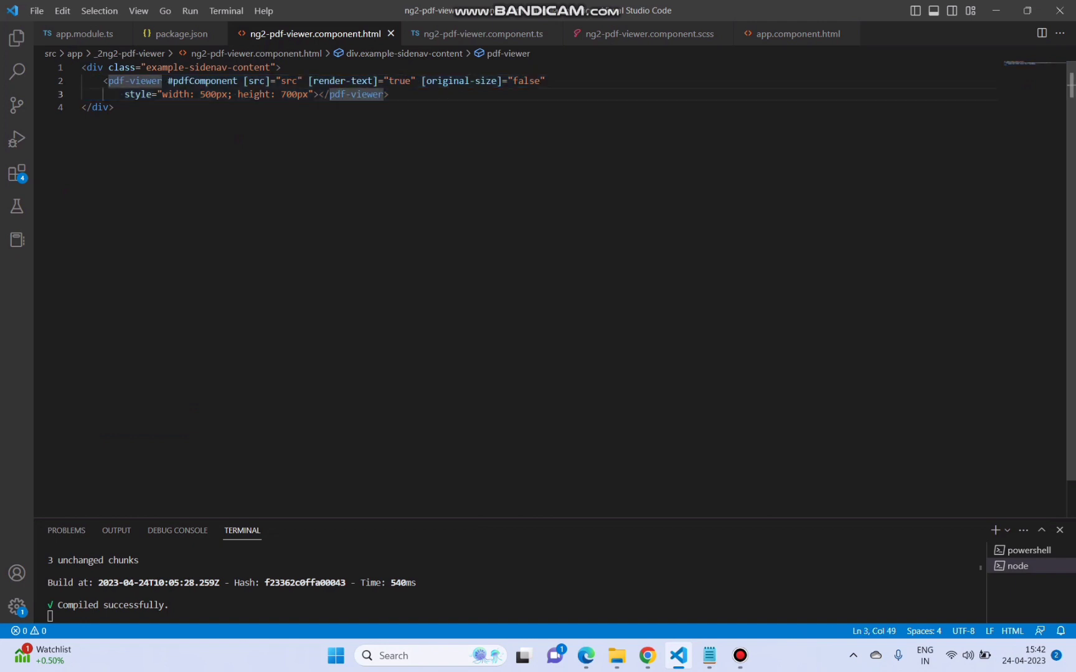
pyautogui.click(266, 80)
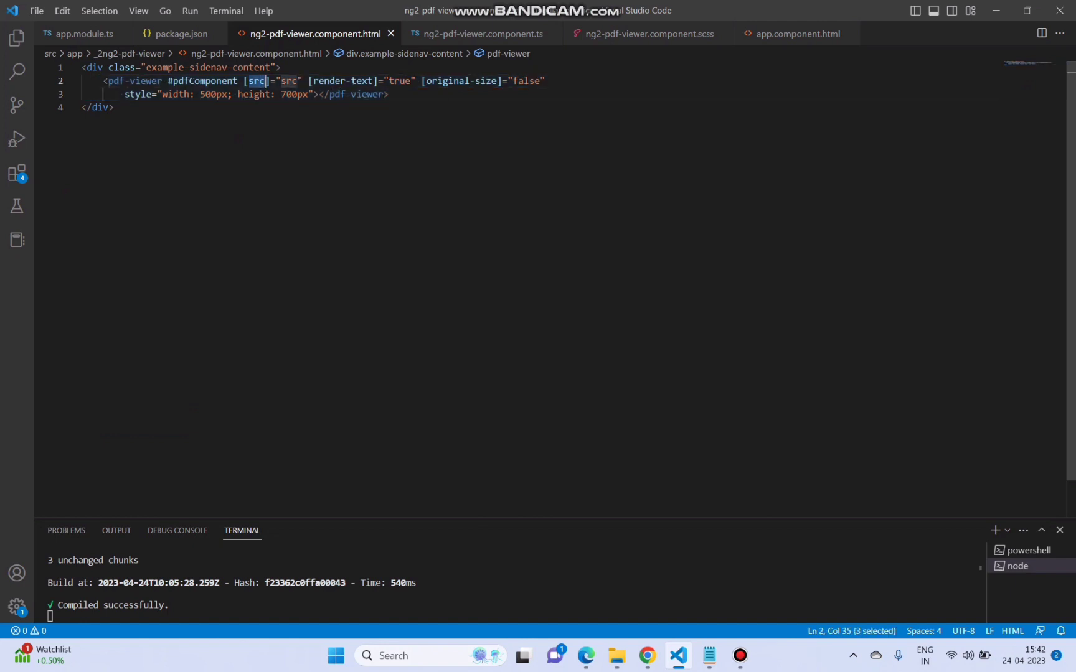
pyautogui.click(299, 81)
pyautogui.doubleClick(290, 81)
# Highlight the test PDF URL on line 19, cross-check the npm page, then view localhost:4200 in Edge.
pyautogui.hotkey('ctrl', 'Tab')
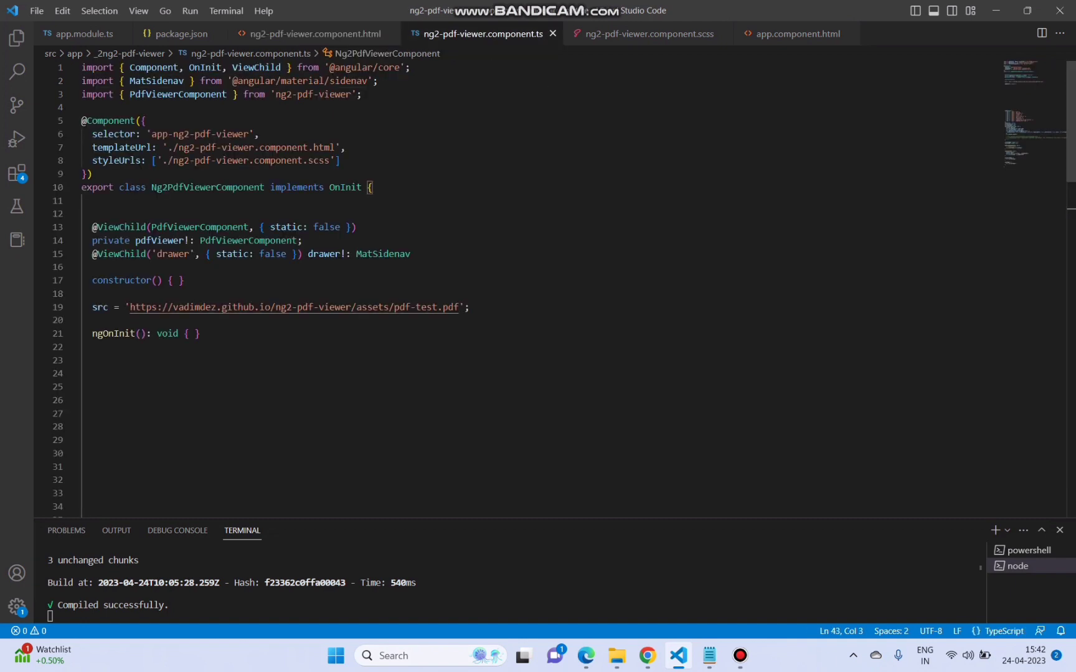
pyautogui.moveTo(125, 307); pyautogui.dragTo(471, 307)
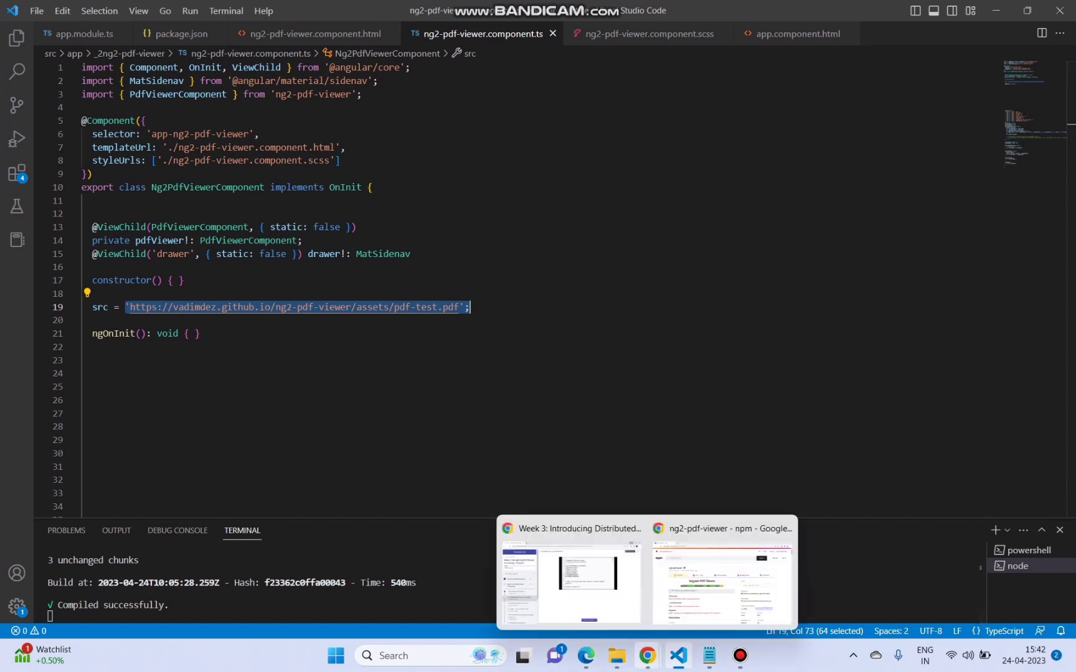
pyautogui.click(723, 579)
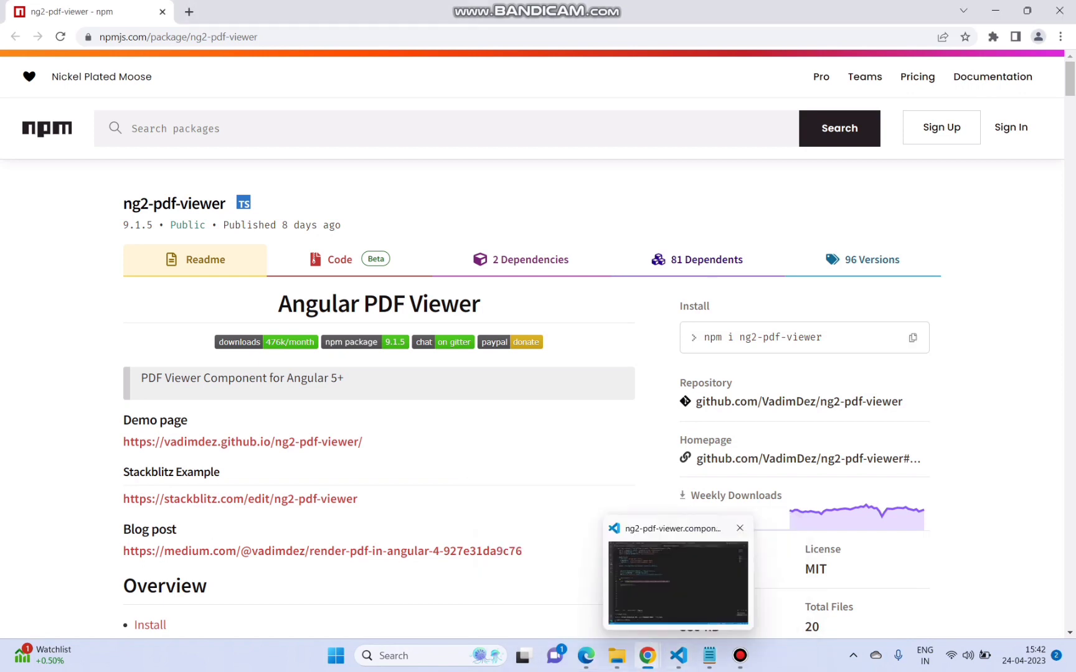
pyautogui.click(678, 579)
pyautogui.click(252, 388)
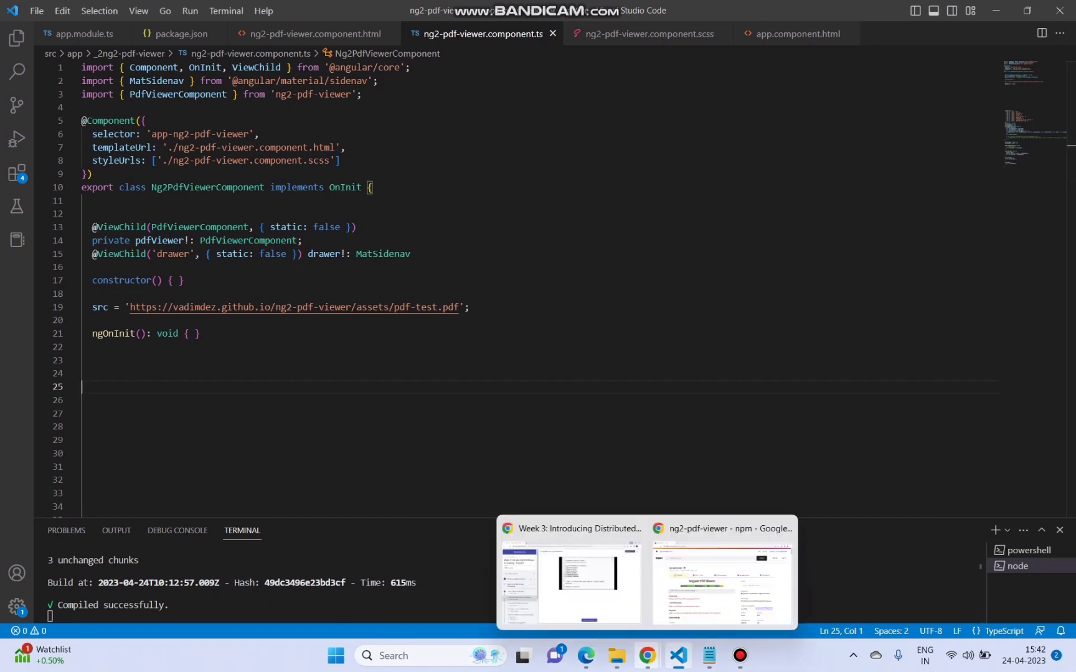
pyautogui.click(585, 571)
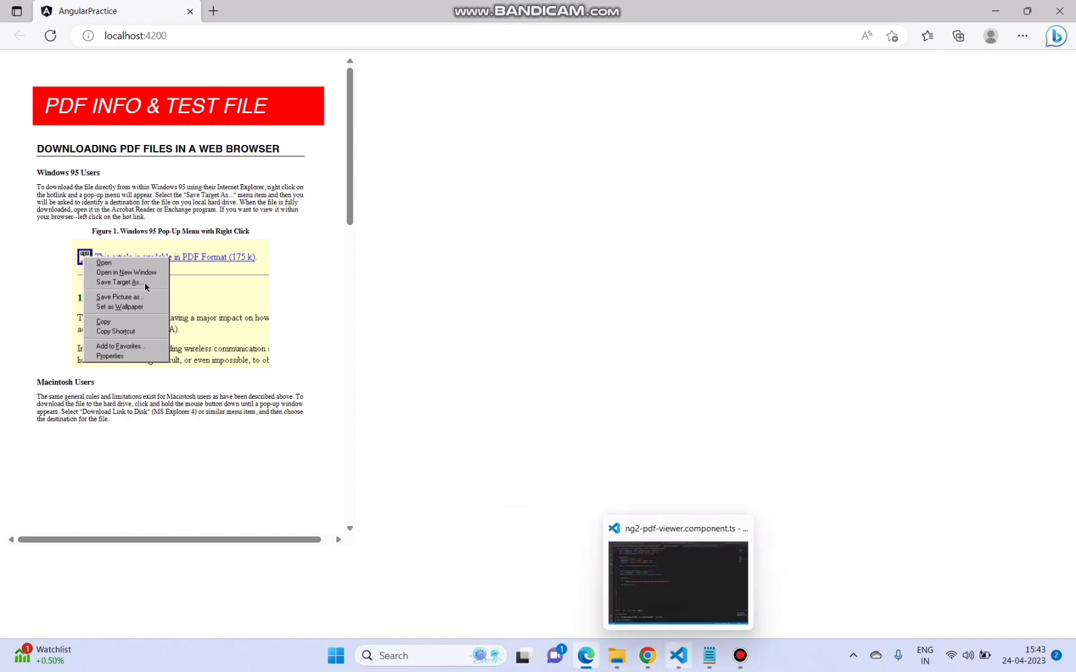
# Change the pdf-viewer width from 500px to 800px, save the template, and check the app in Edge.
pyautogui.click(678, 581)
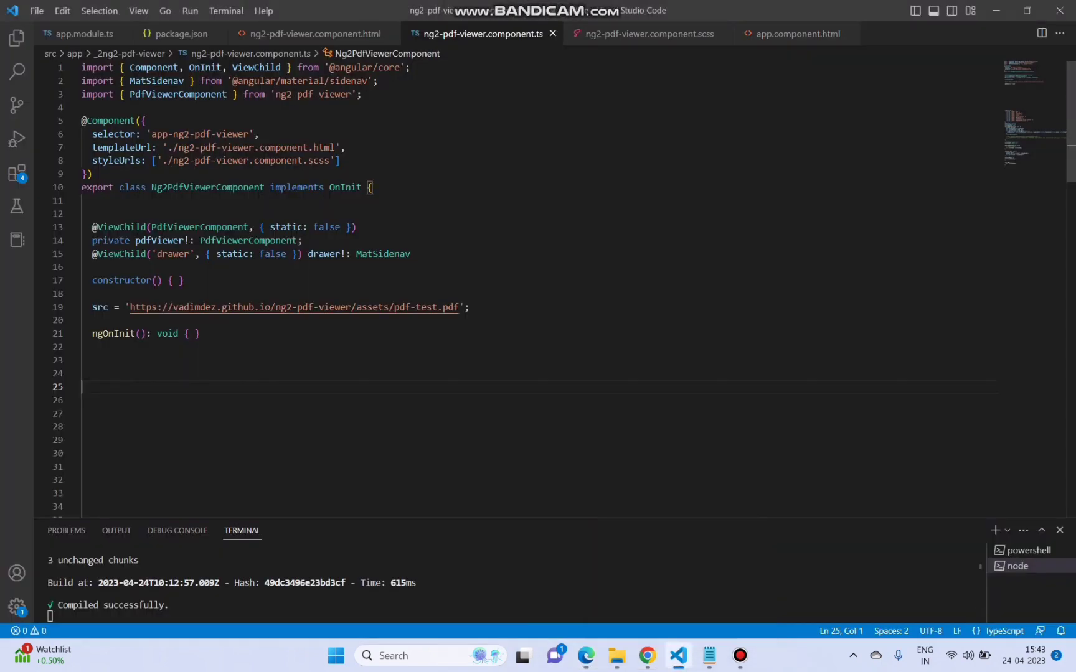
pyautogui.hotkey('ctrl', 'pageup')
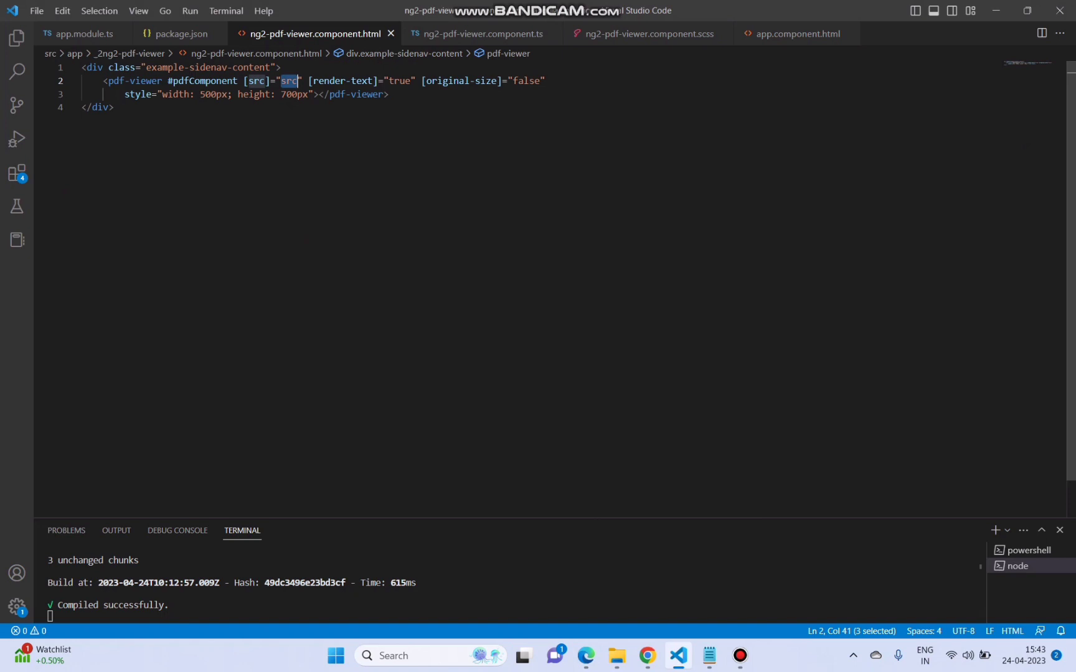
pyautogui.click(204, 94)
pyautogui.press('BackSpace')
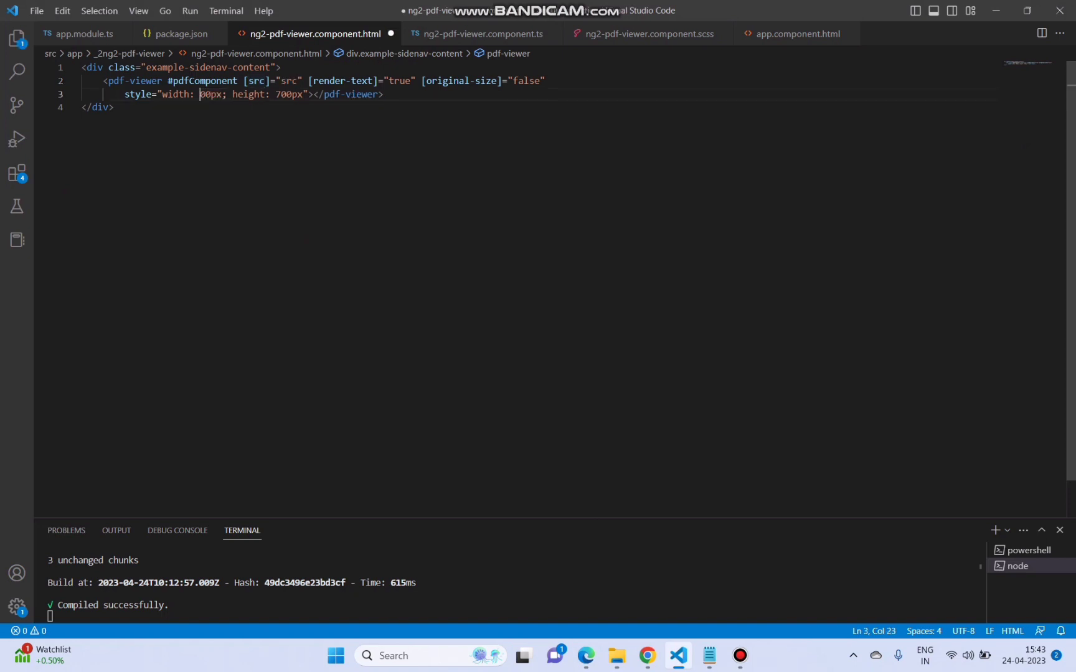
pyautogui.write('8')
pyautogui.hotkey('ctrl', 's')
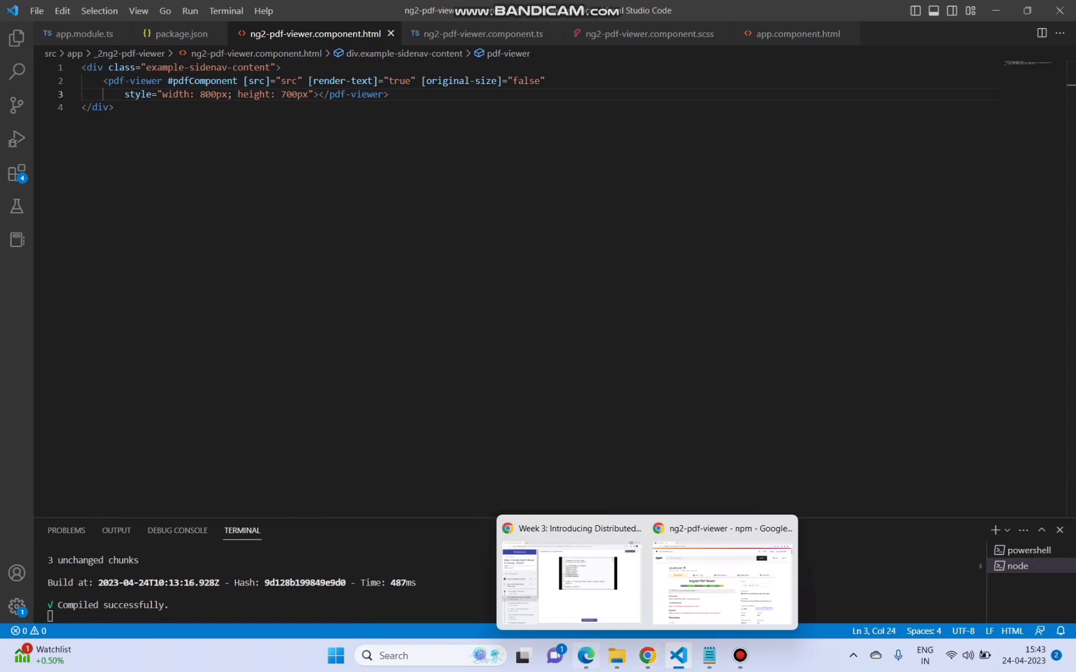
pyautogui.click(586, 656)
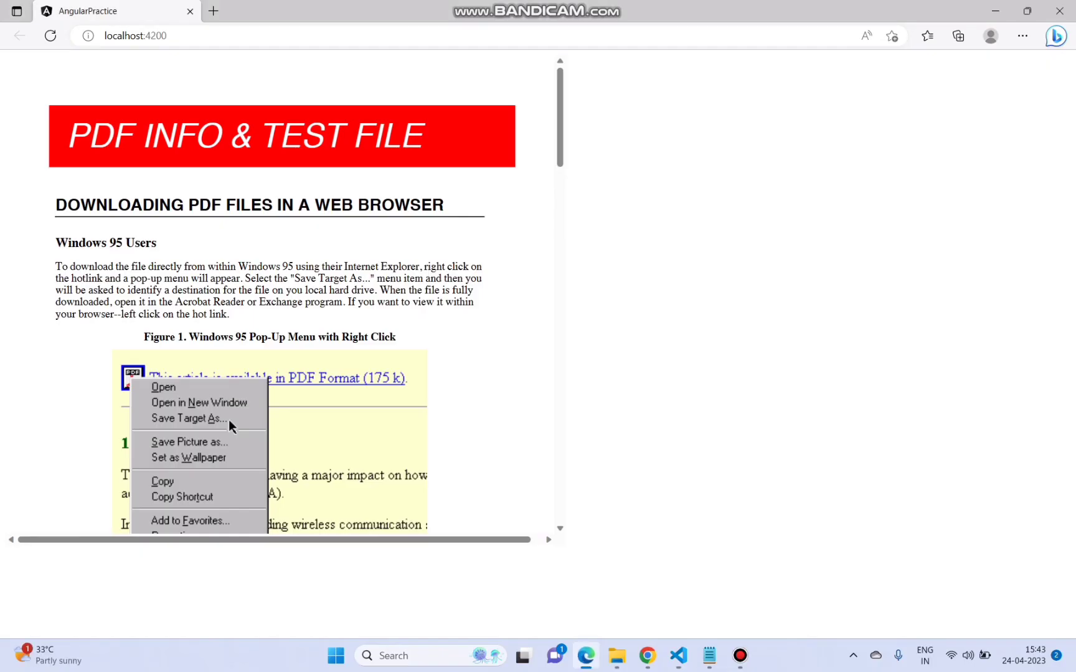